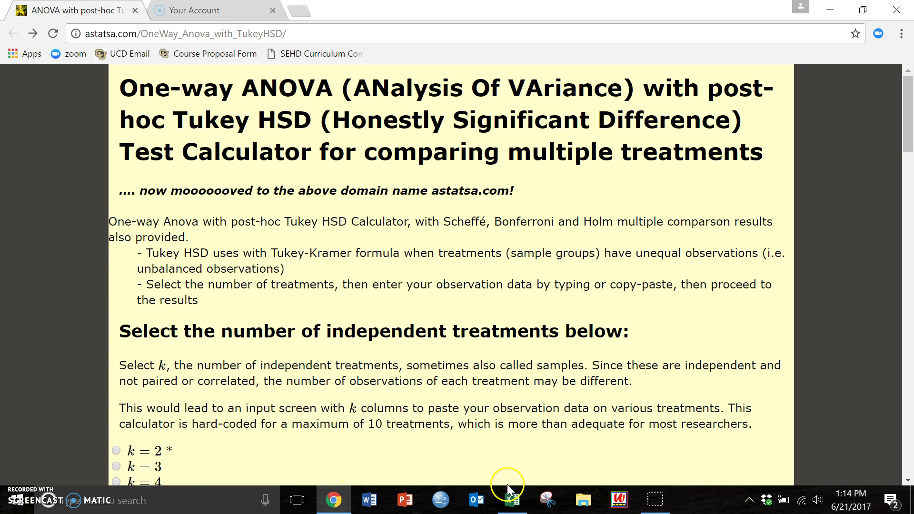
# - Bring up the Study Habits workbook and select the raw hours-studied (column D) and test-score (column H) values
pyautogui.click(512, 500)
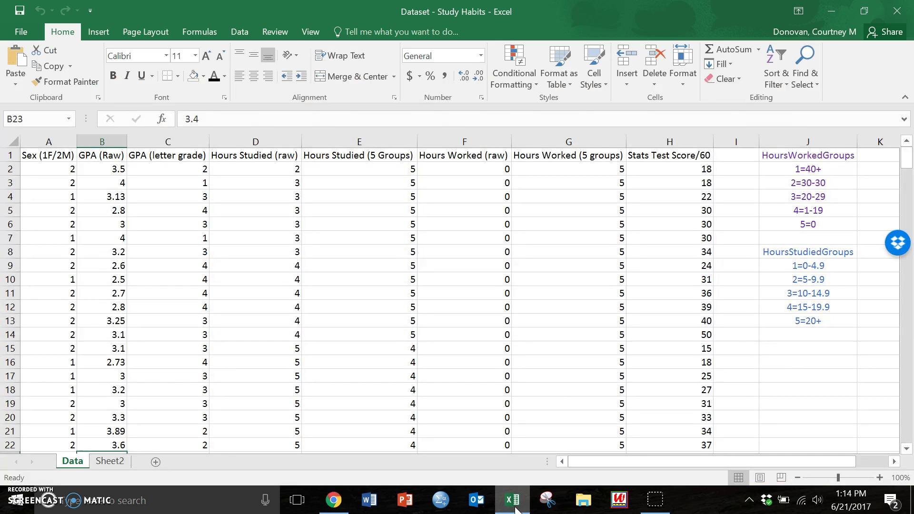
pyautogui.moveTo(241, 158); pyautogui.dragTo(255, 382)
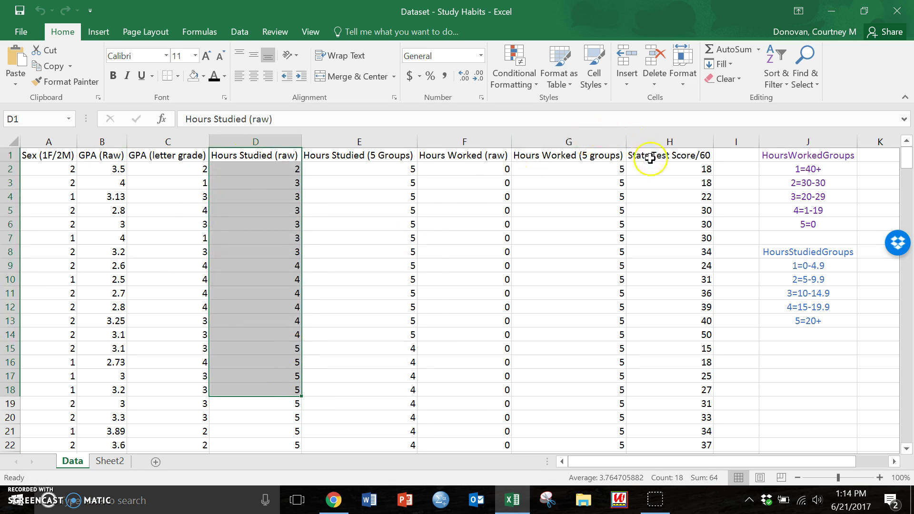
pyautogui.moveTo(645, 160); pyautogui.dragTo(666, 327)
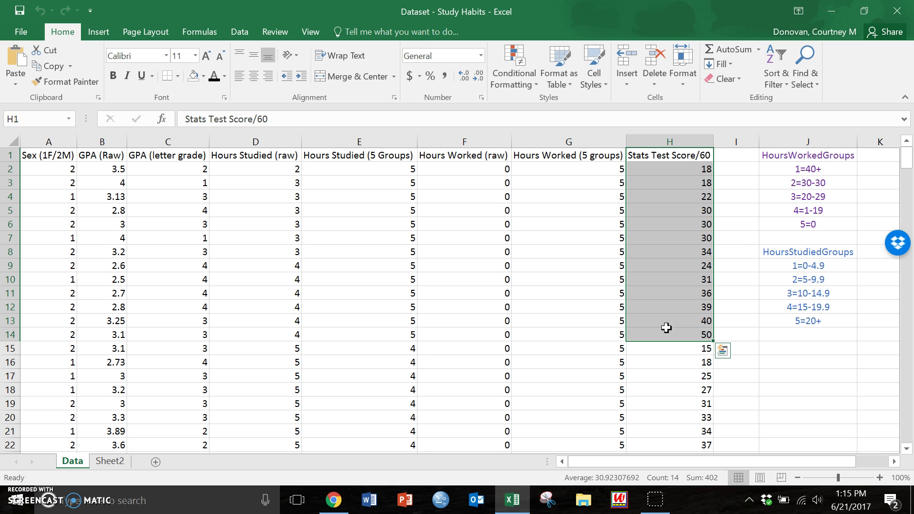
# - Switch to Sheet2 and select the first test scores in column B
pyautogui.click(256, 157)
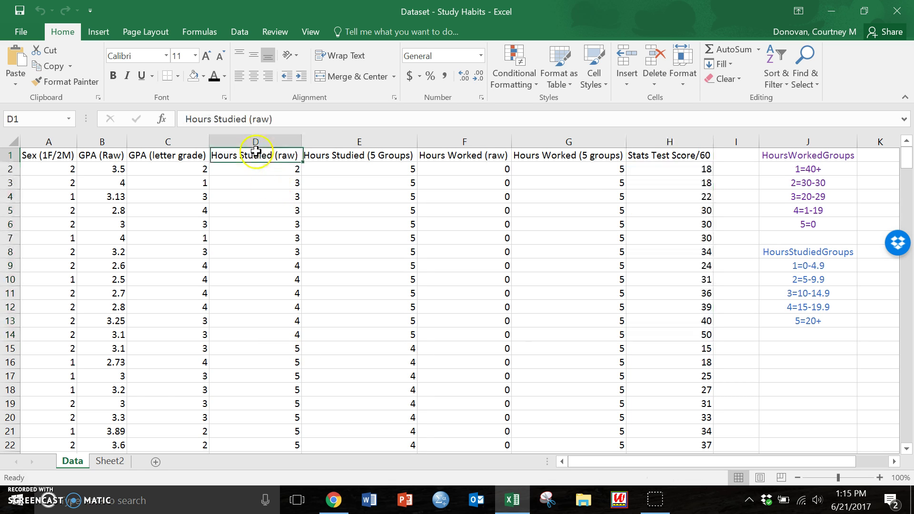
pyautogui.click(110, 462)
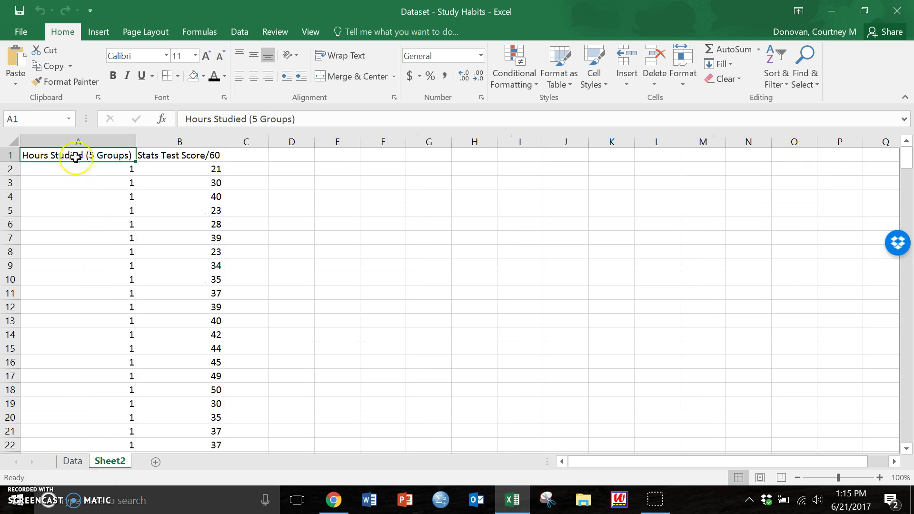
pyautogui.hotkey('ctrl', 'shift', 'Down')
pyautogui.moveTo(171, 156); pyautogui.dragTo(195, 385)
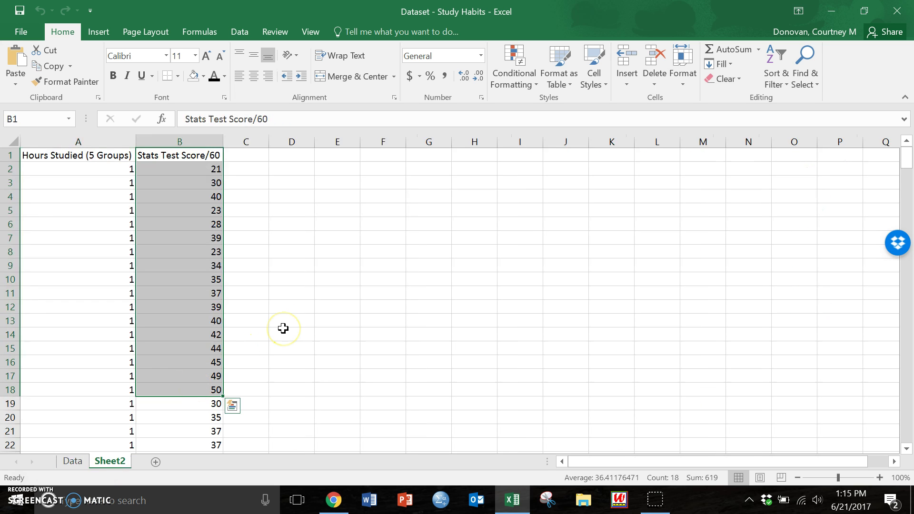
pyautogui.click(308, 250)
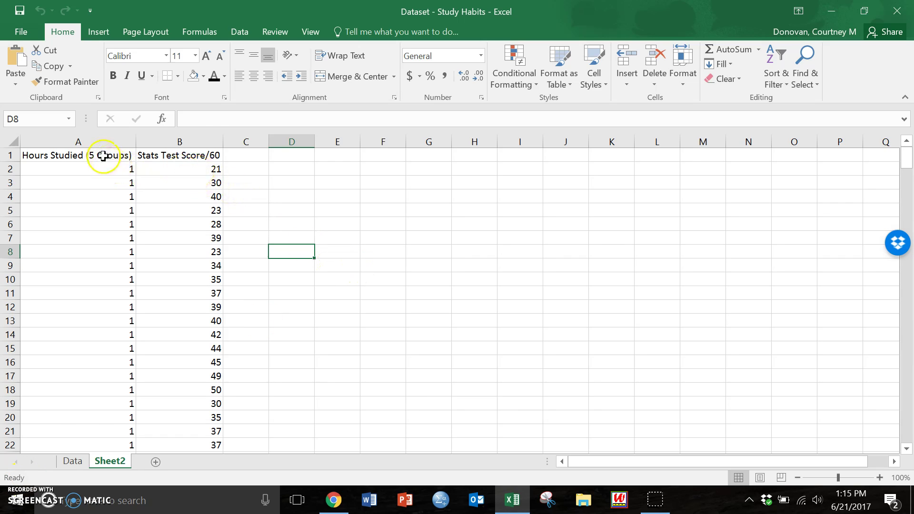
pyautogui.moveTo(102, 155); pyautogui.dragTo(204, 225)
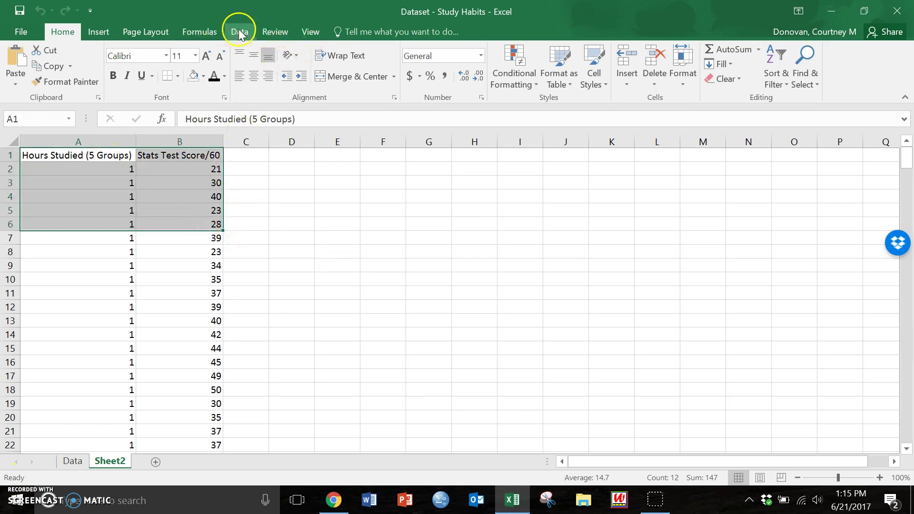
pyautogui.click(239, 30)
pyautogui.click(281, 58)
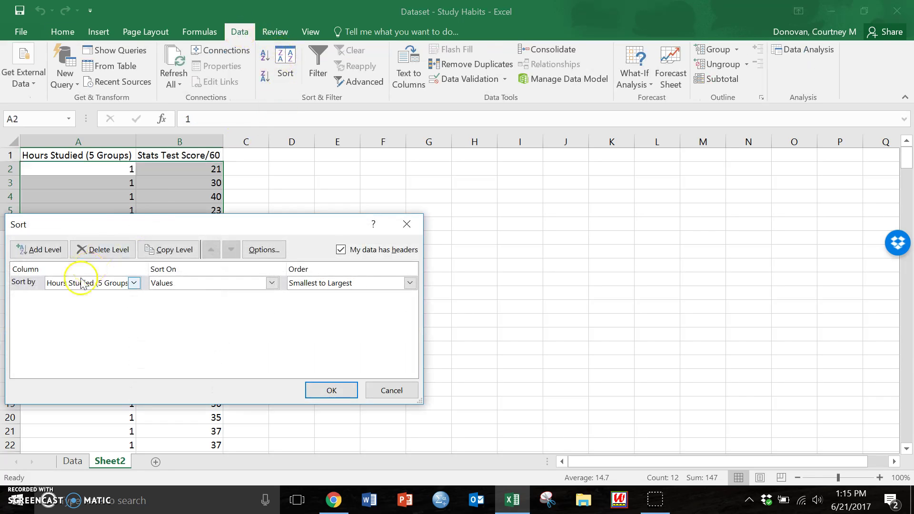
pyautogui.click(134, 282)
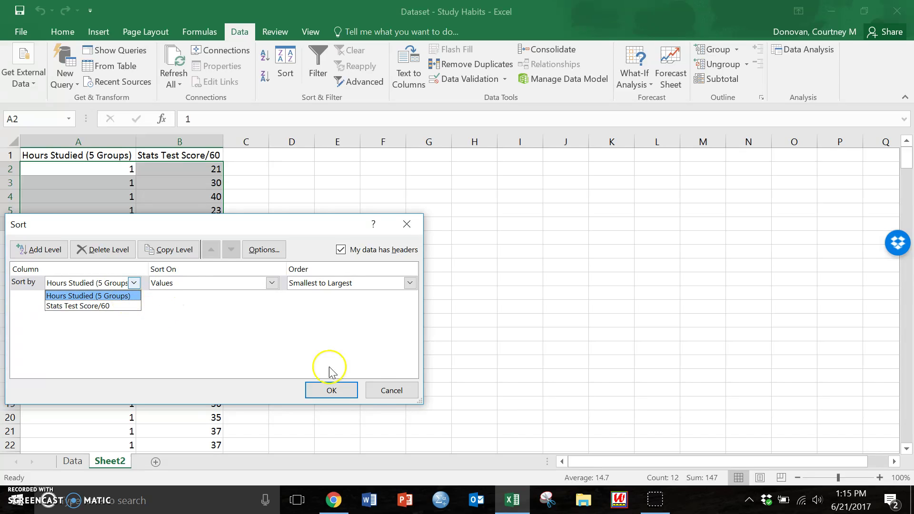
pyautogui.click(385, 390)
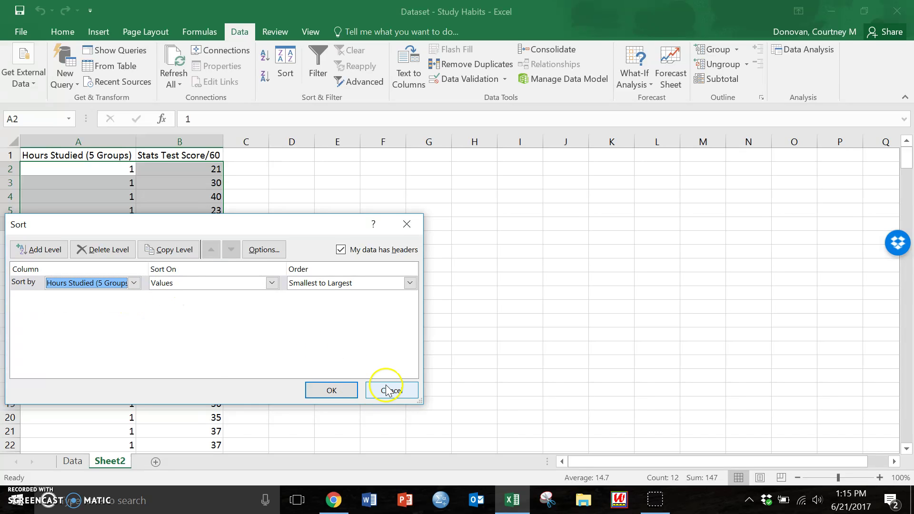
pyautogui.click(388, 390)
pyautogui.moveTo(87, 169); pyautogui.dragTo(92, 249)
pyautogui.moveTo(176, 168); pyautogui.dragTo(170, 256)
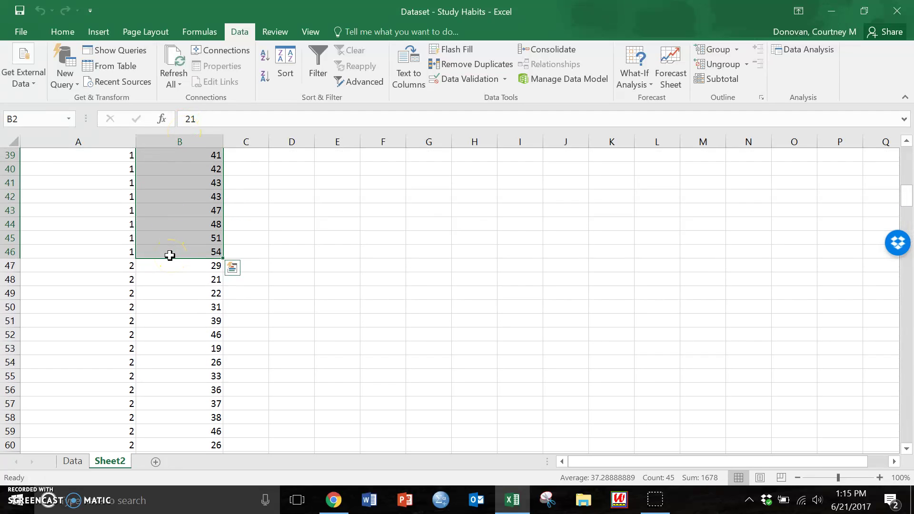
# - Copy the group 1 test scores and paste them into column E starting at E2
pyautogui.hotkey('ctrl', 'c')
pyautogui.click(358, 182)
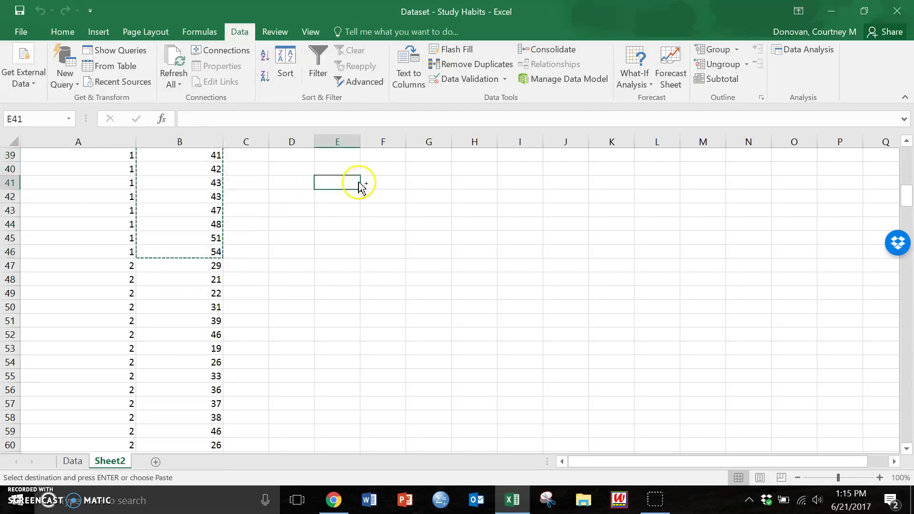
pyautogui.scroll(13, 358, 182)
pyautogui.click(351, 167)
pyautogui.hotkey('ctrl', 'v')
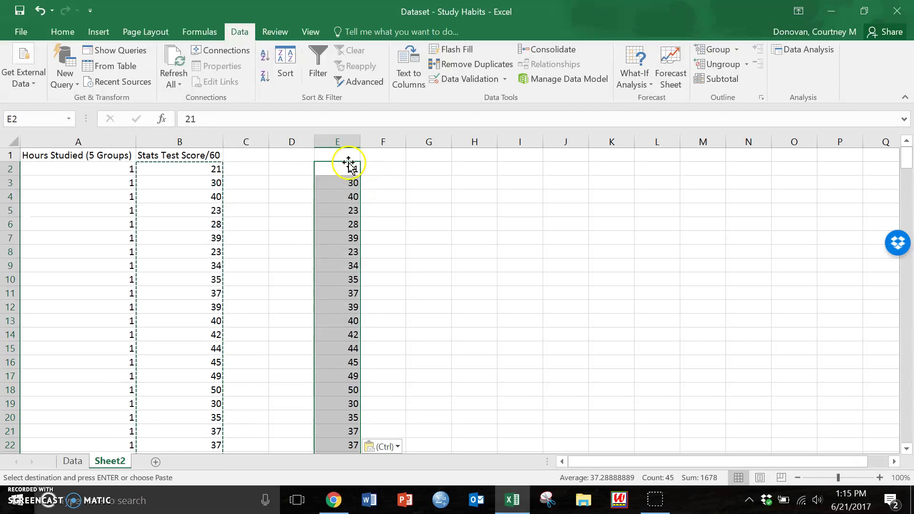
# - Add column headers #1, #2 and #3 in cells E1, F1 and G1
pyautogui.click(343, 154)
pyautogui.write('#')
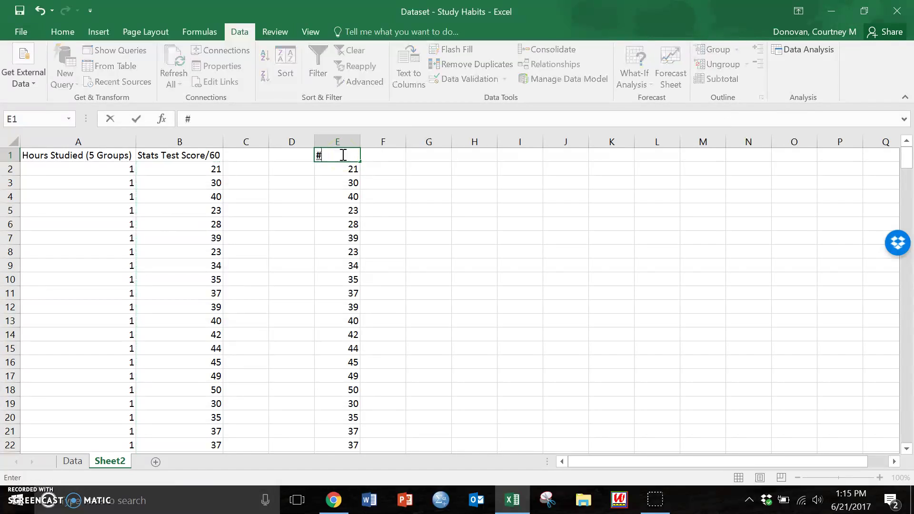
pyautogui.write('1')
pyautogui.press('Tab')
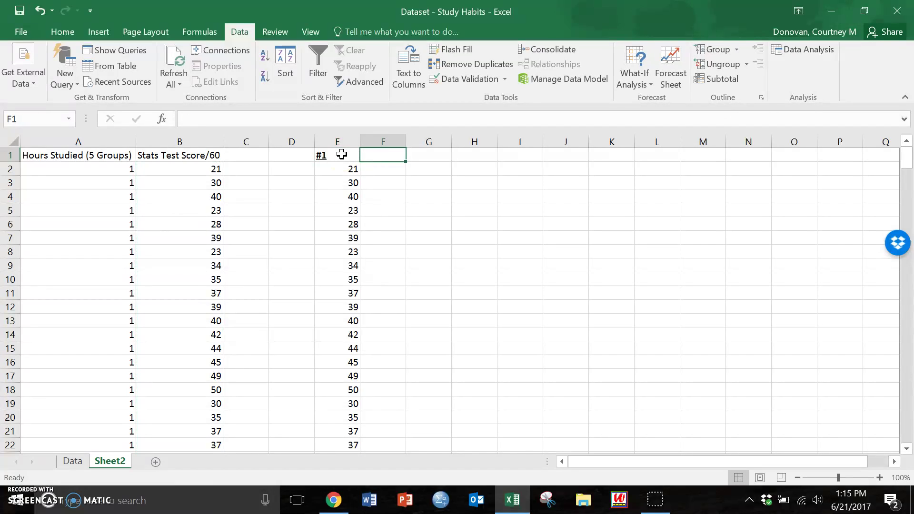
pyautogui.write('#2')
pyautogui.press('Tab')
pyautogui.write('#')
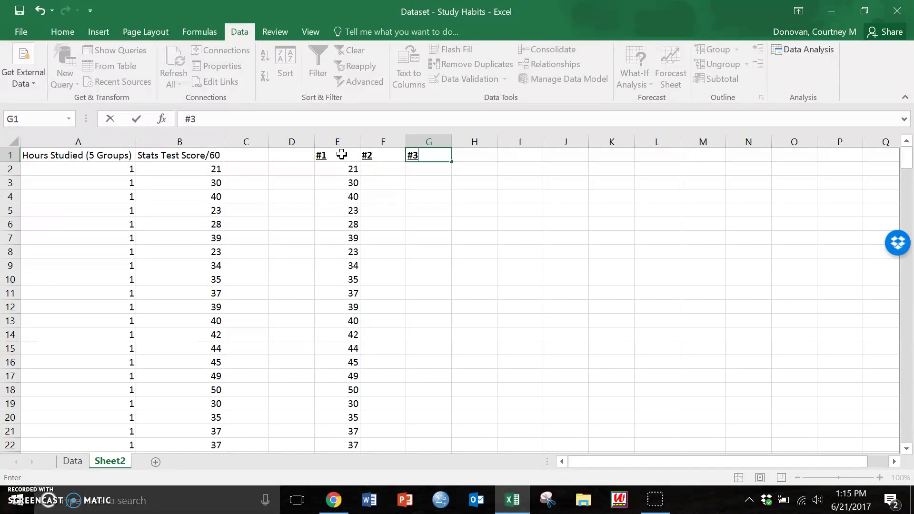
pyautogui.click(388, 171)
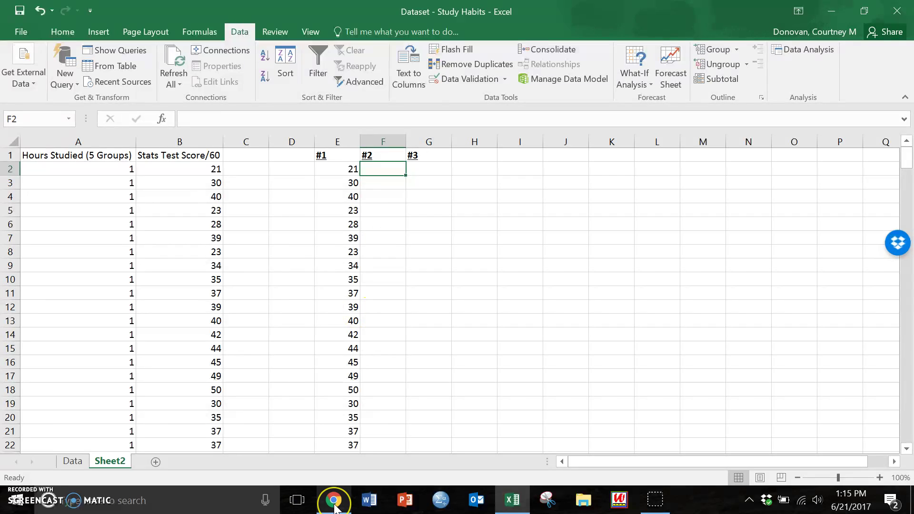
# - Return to the ANOVA calculator with k = 5 selected, checking it against Excel's Hours Studied (5 Groups) header
pyautogui.moveTo(335, 507)
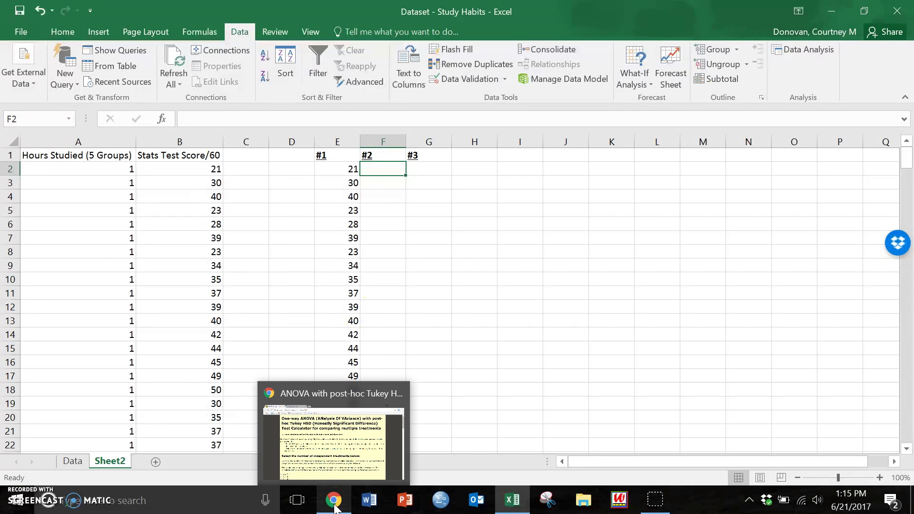
pyautogui.click(335, 507)
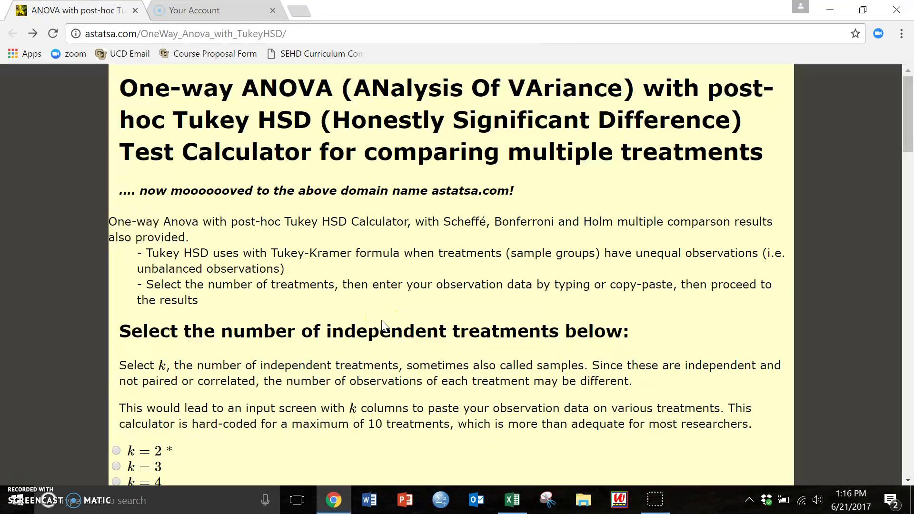
pyautogui.scroll(-4, 384, 326)
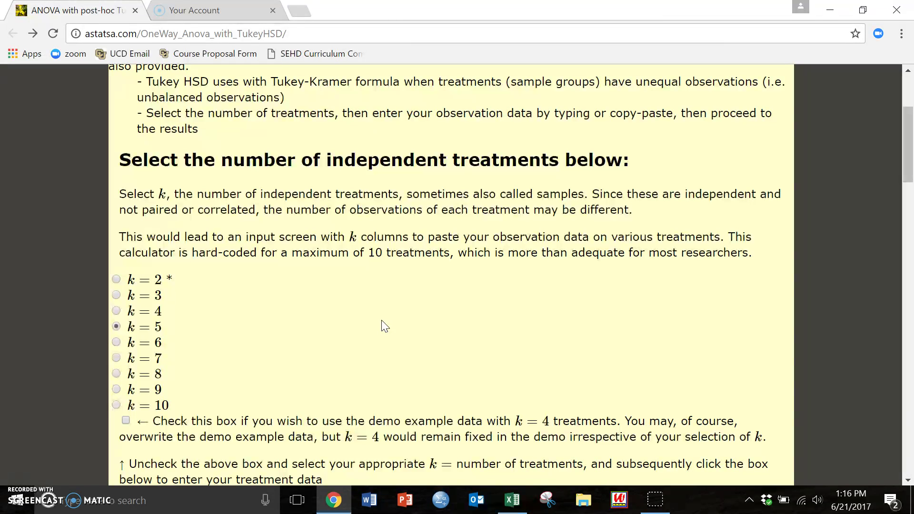
pyautogui.click(511, 501)
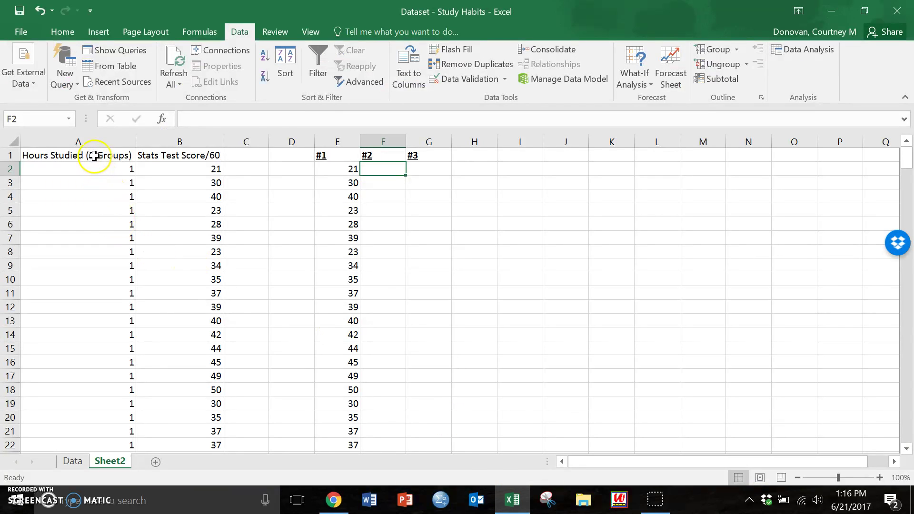
pyautogui.click(95, 157)
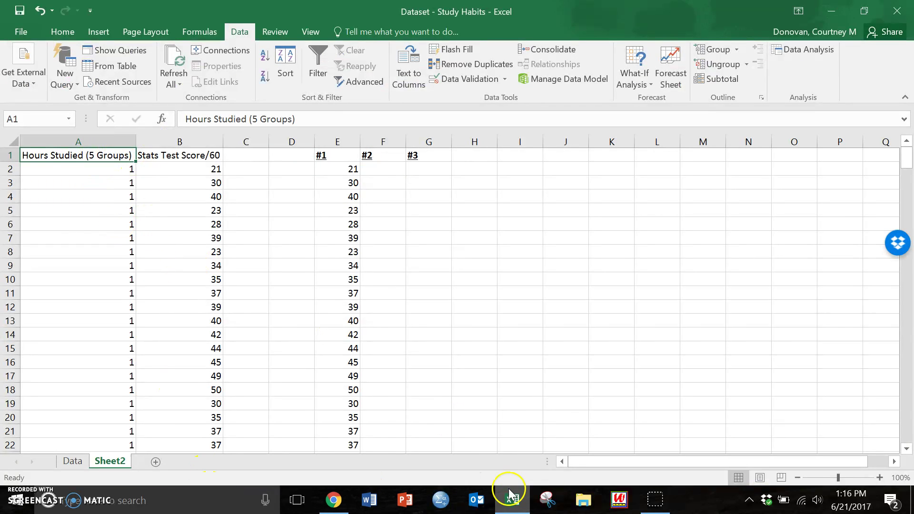
pyautogui.click(334, 500)
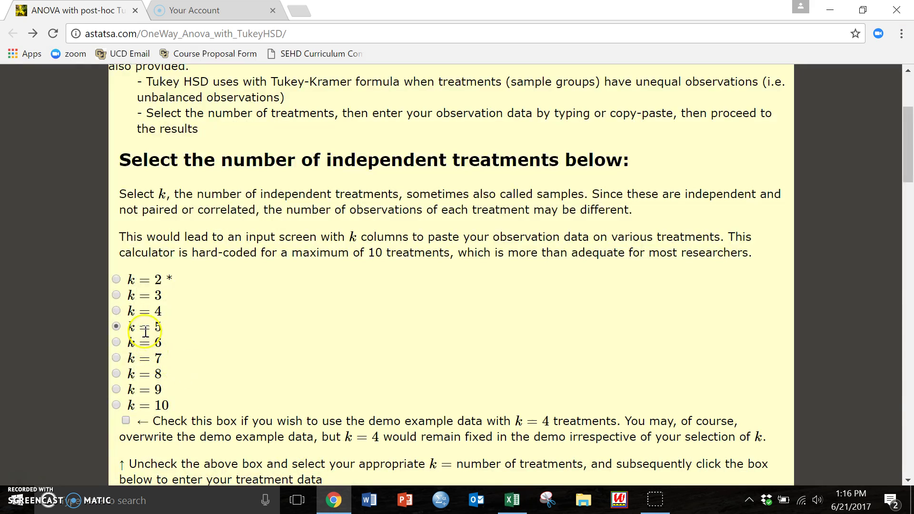
# - Go forward to the five-sample data-entry page and select values in the Sample A and B boxes
pyautogui.click(34, 34)
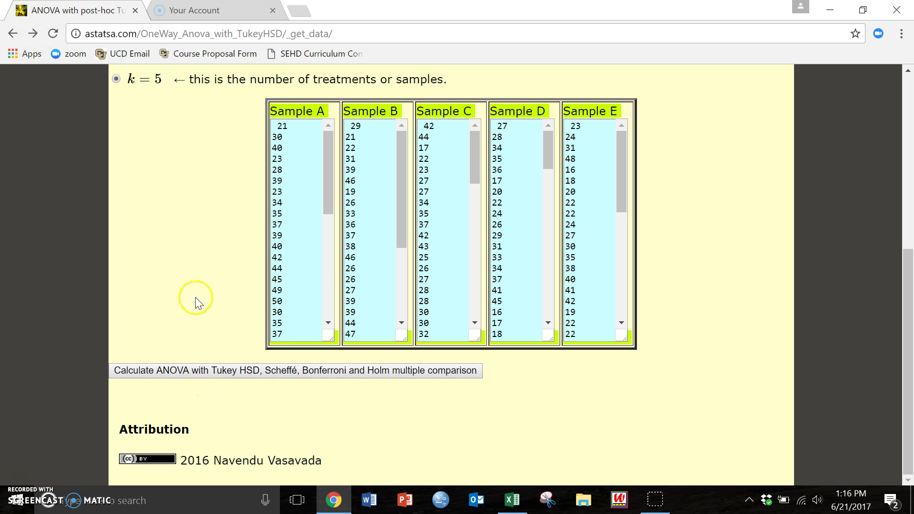
pyautogui.moveTo(292, 157); pyautogui.dragTo(322, 310)
pyautogui.moveTo(380, 192); pyautogui.dragTo(349, 292)
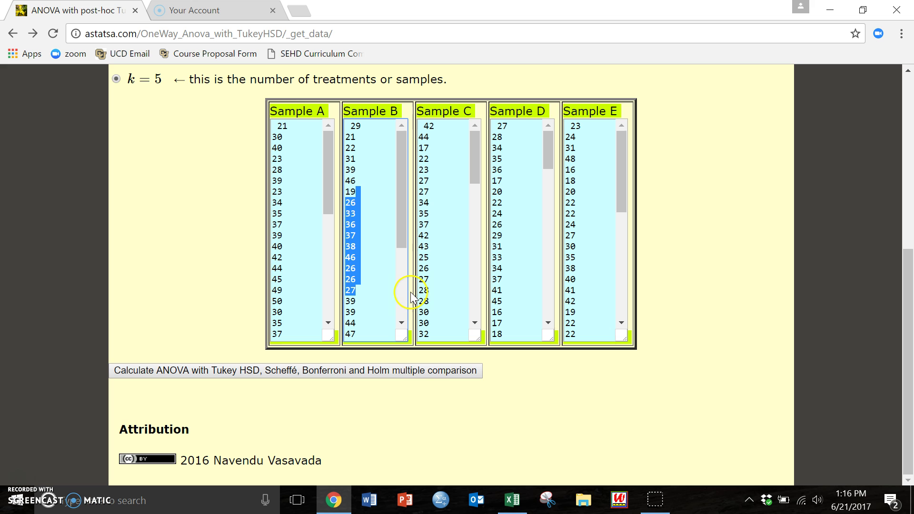
pyautogui.click(294, 139)
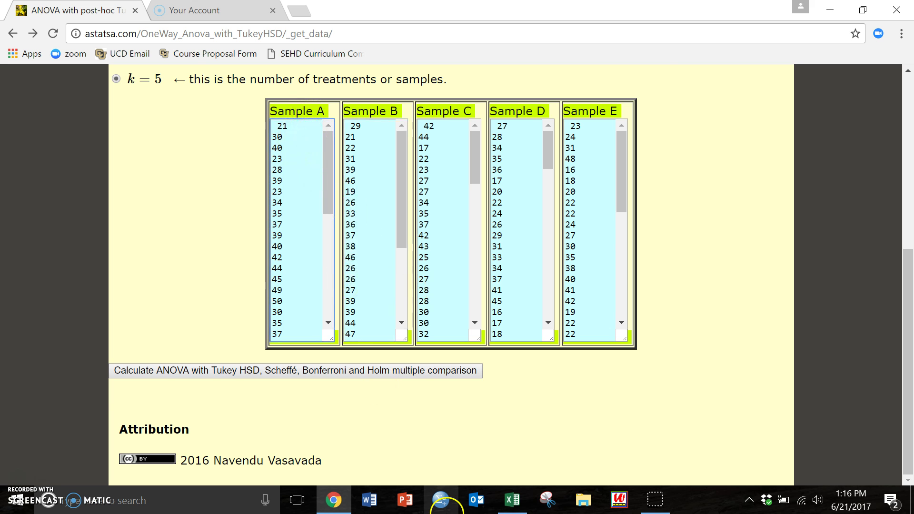
pyautogui.click(512, 500)
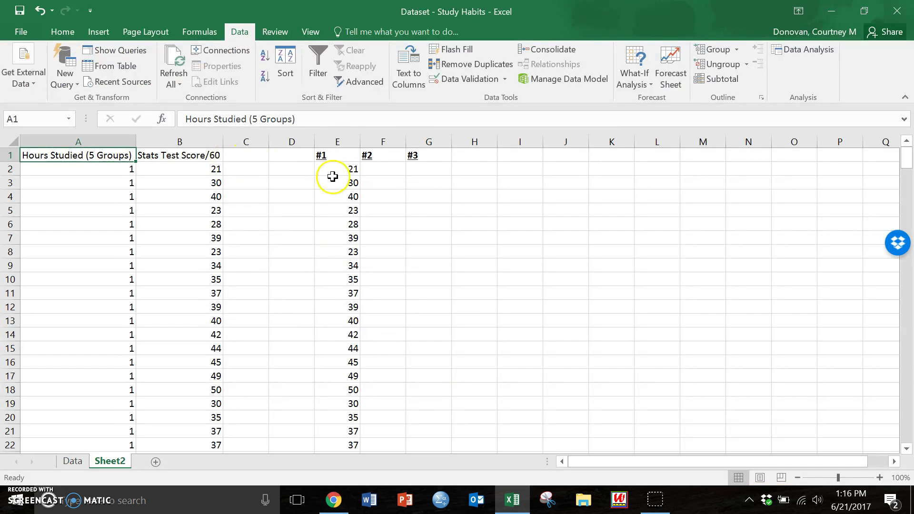
pyautogui.moveTo(338, 168); pyautogui.dragTo(344, 503)
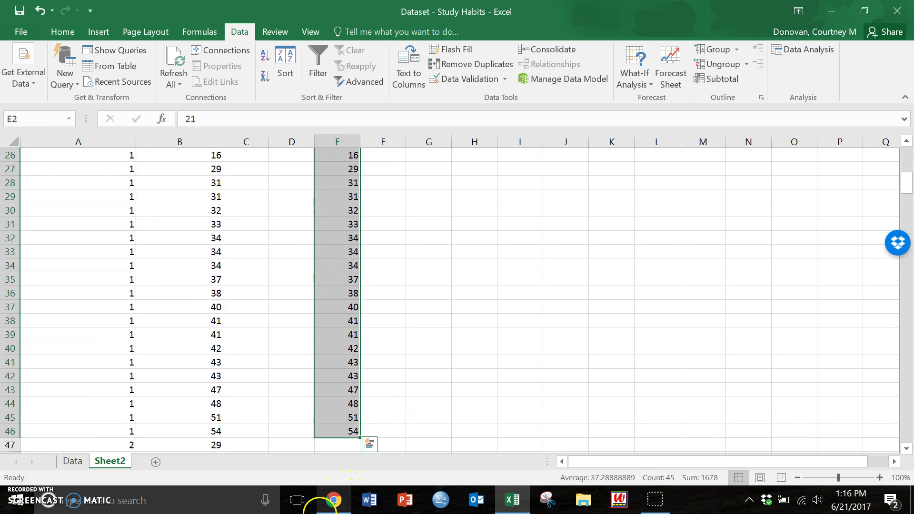
pyautogui.click(333, 500)
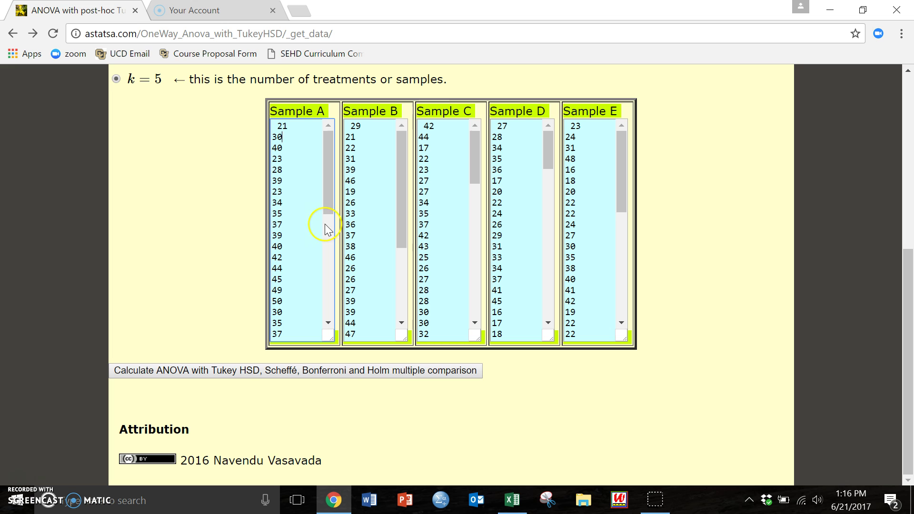
# - Run the ANOVA with Tukey HSD, Scheffé, Bonferroni and Holm comparisons and scroll through the results
pyautogui.click(353, 368)
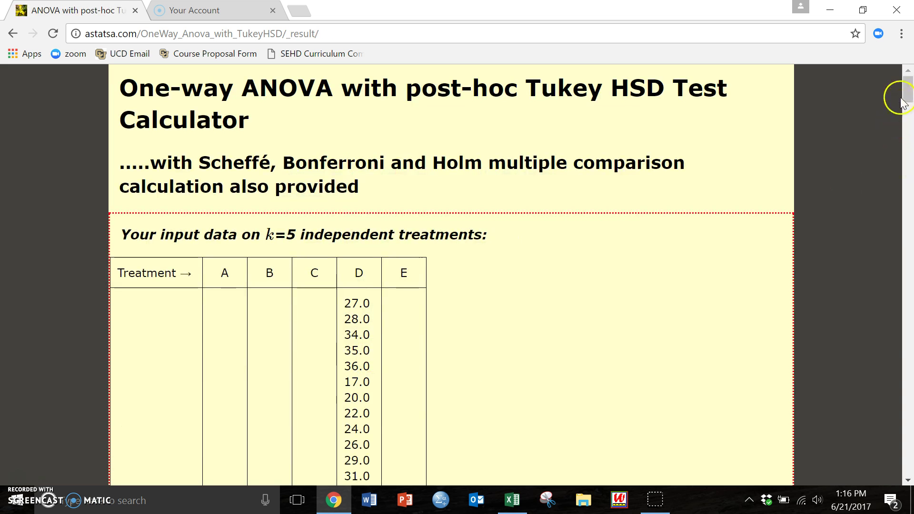
pyautogui.moveTo(909, 99); pyautogui.dragTo(911, 188)
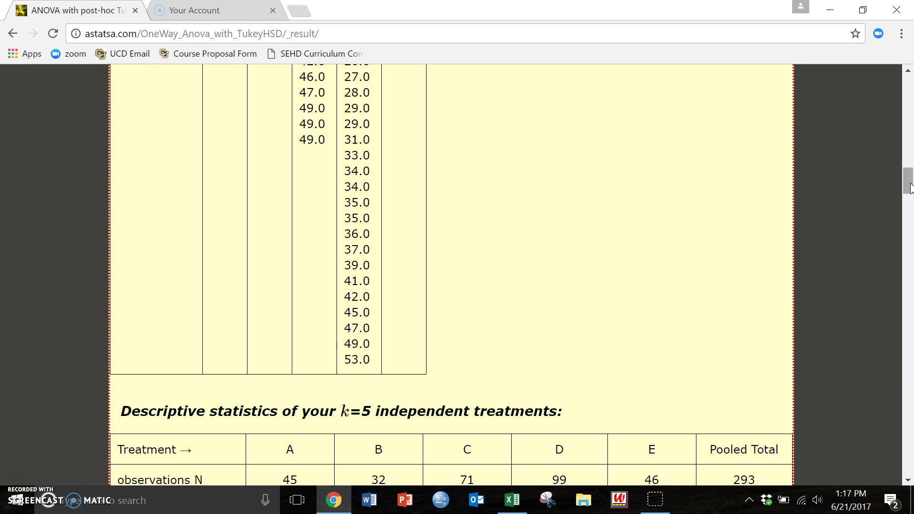
pyautogui.moveTo(910, 187); pyautogui.dragTo(910, 204)
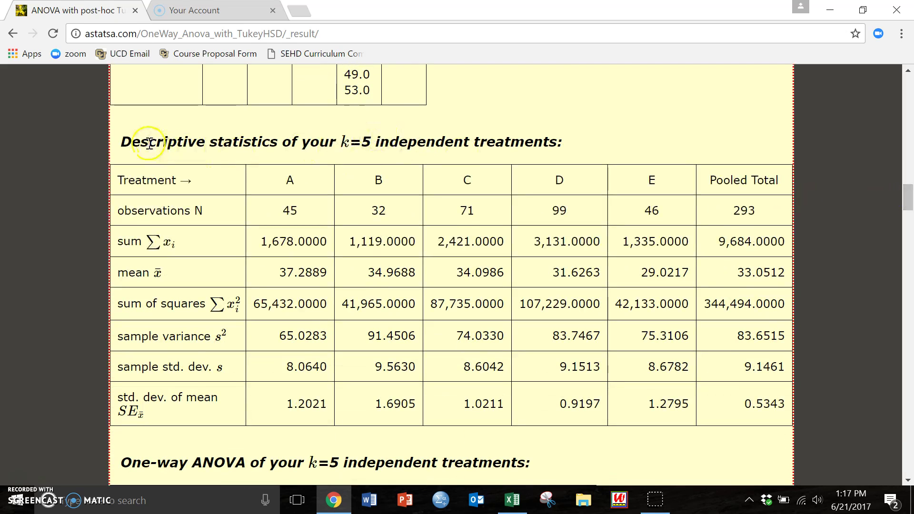
pyautogui.moveTo(145, 211); pyautogui.dragTo(316, 210)
pyautogui.click(317, 210)
pyautogui.doubleClick(558, 210)
pyautogui.doubleClick(281, 211)
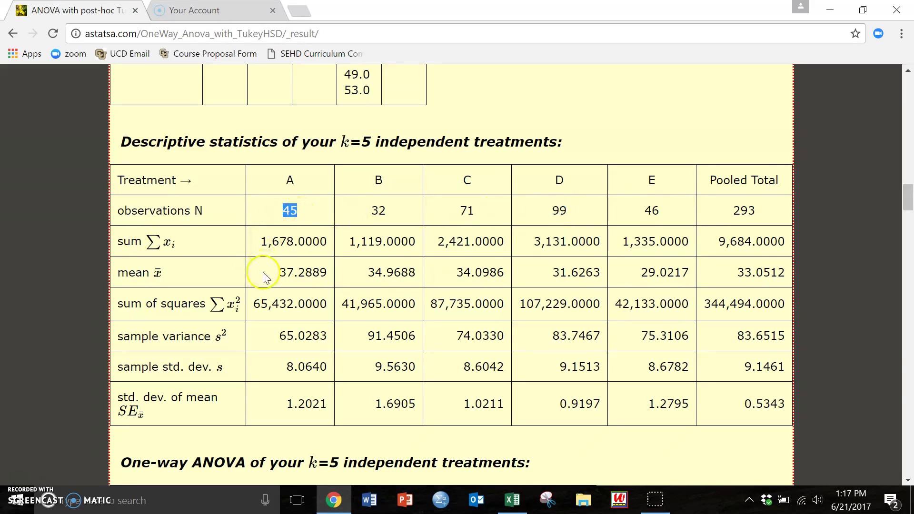
pyautogui.moveTo(263, 278); pyautogui.dragTo(698, 288)
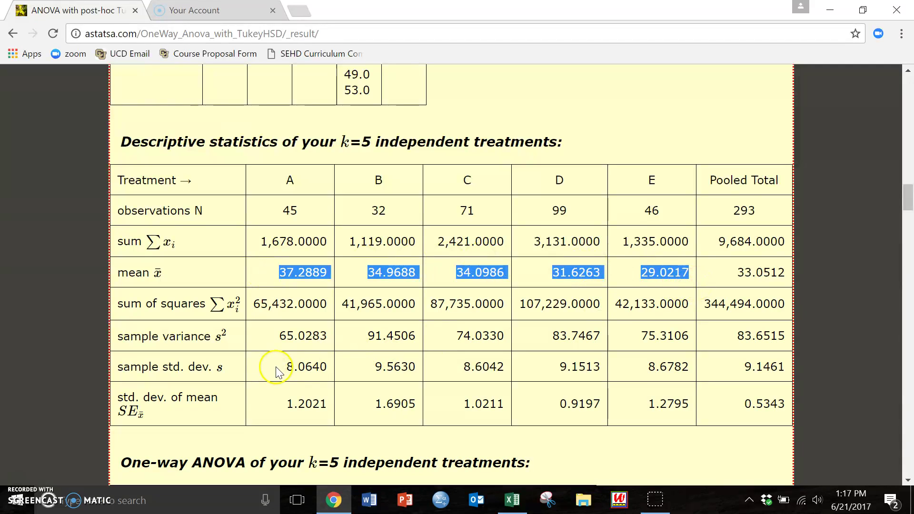
pyautogui.moveTo(265, 366); pyautogui.dragTo(693, 383)
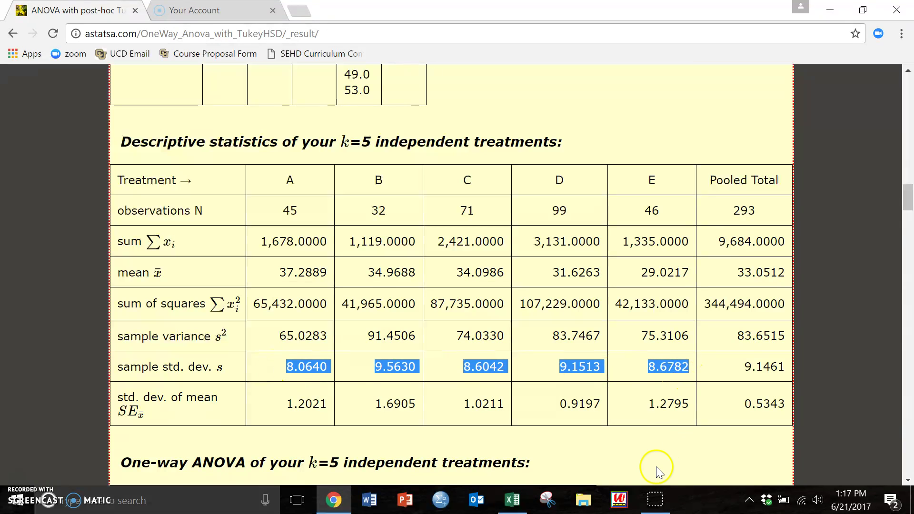
pyautogui.click(657, 471)
pyautogui.scroll(-3, 658, 472)
pyautogui.scroll(-2, 659, 472)
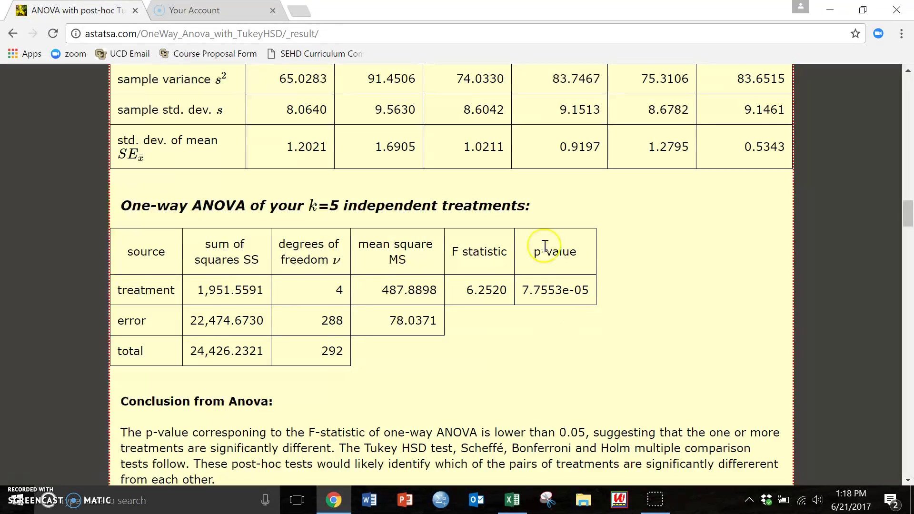
pyautogui.click(470, 250)
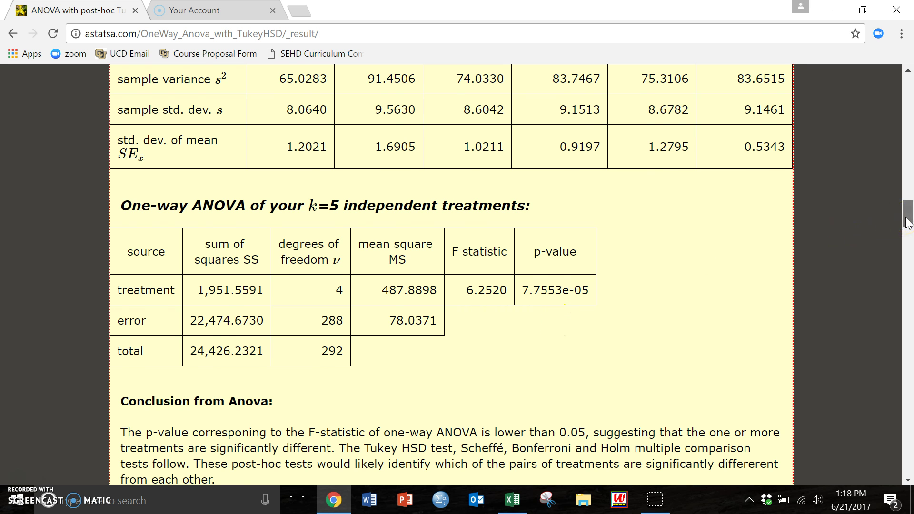
pyautogui.moveTo(908, 222); pyautogui.dragTo(908, 231)
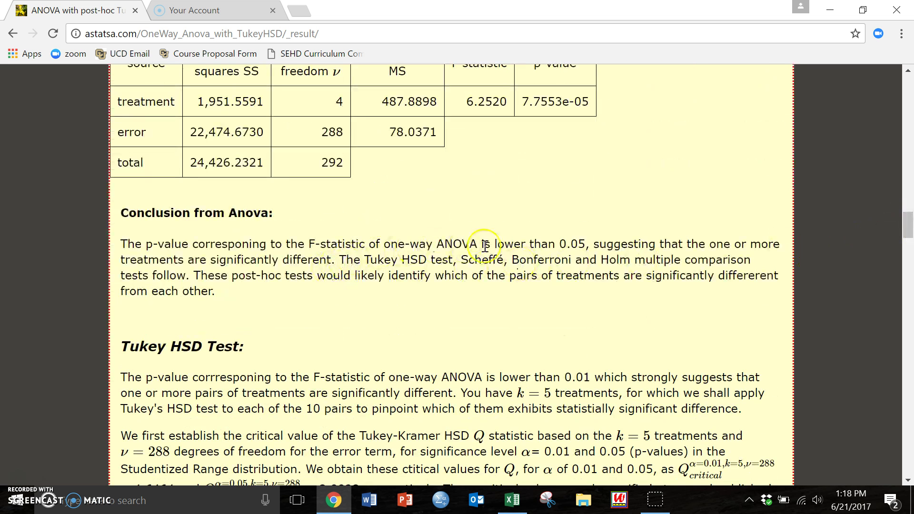
pyautogui.moveTo(434, 245); pyautogui.dragTo(589, 245)
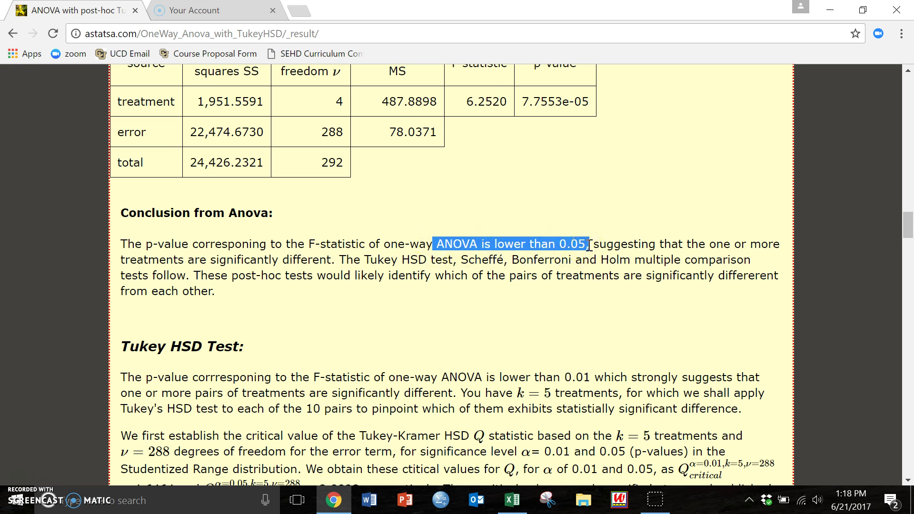
pyautogui.moveTo(589, 245); pyautogui.dragTo(332, 260)
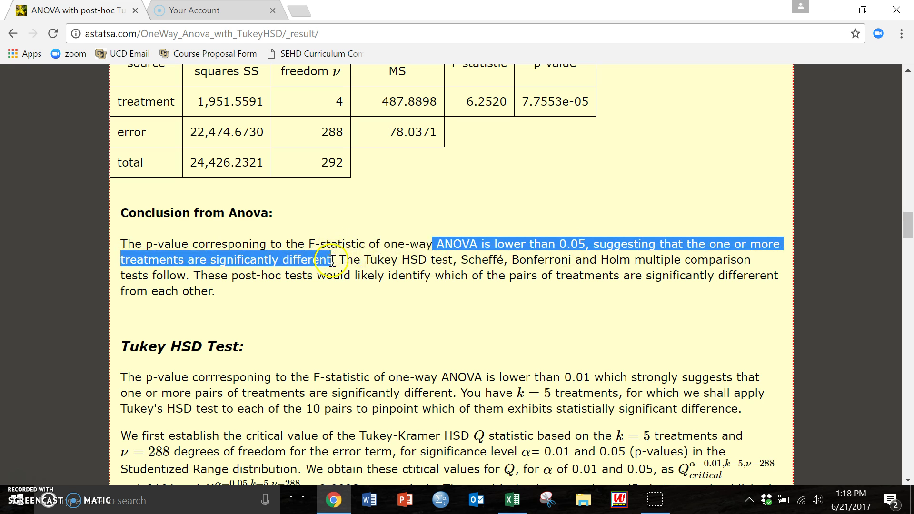
pyautogui.click(337, 301)
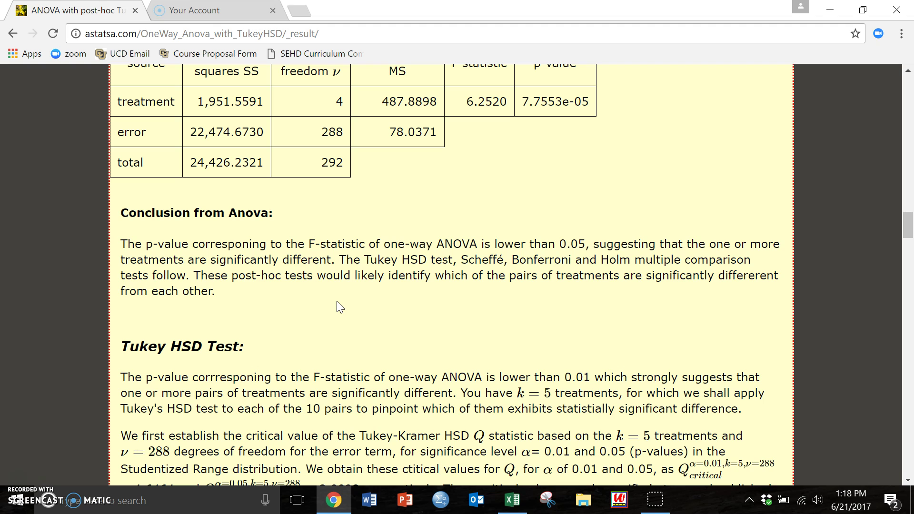
pyautogui.click(183, 342)
# - Scroll to the Tukey HSD pairwise table, then view the group codes from J2 on Excel's Data sheet
pyautogui.moveTo(909, 232); pyautogui.dragTo(910, 295)
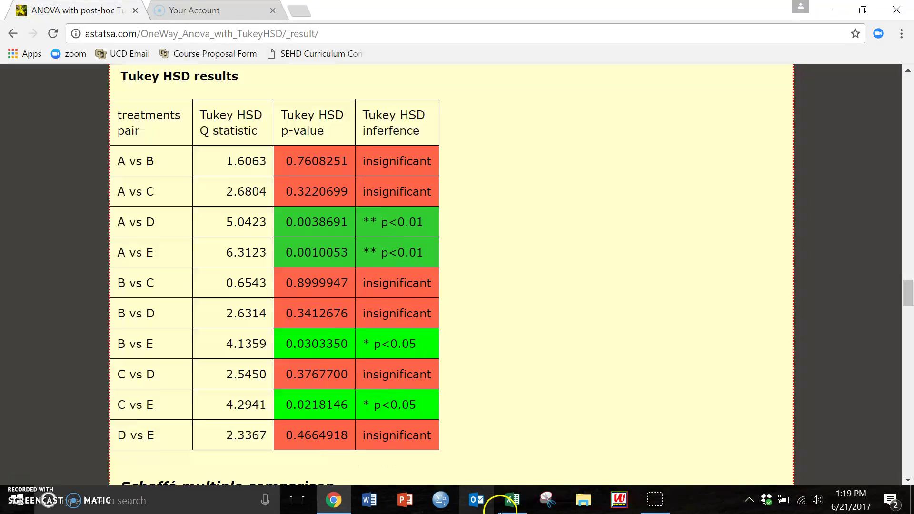
pyautogui.click(509, 509)
pyautogui.click(72, 461)
pyautogui.click(804, 172)
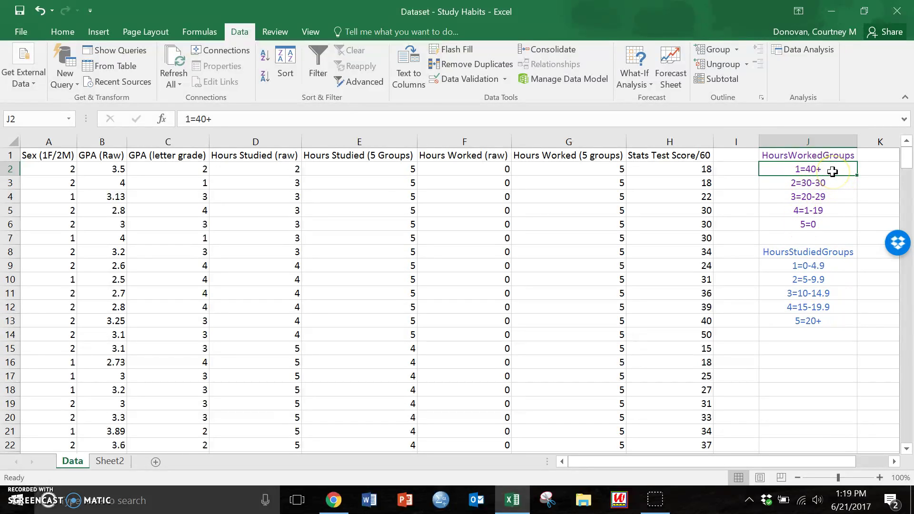
# - Compare the hours-studied group 1 and group 4 ranges in J9 and J12, then return to the Tukey results
pyautogui.click(831, 266)
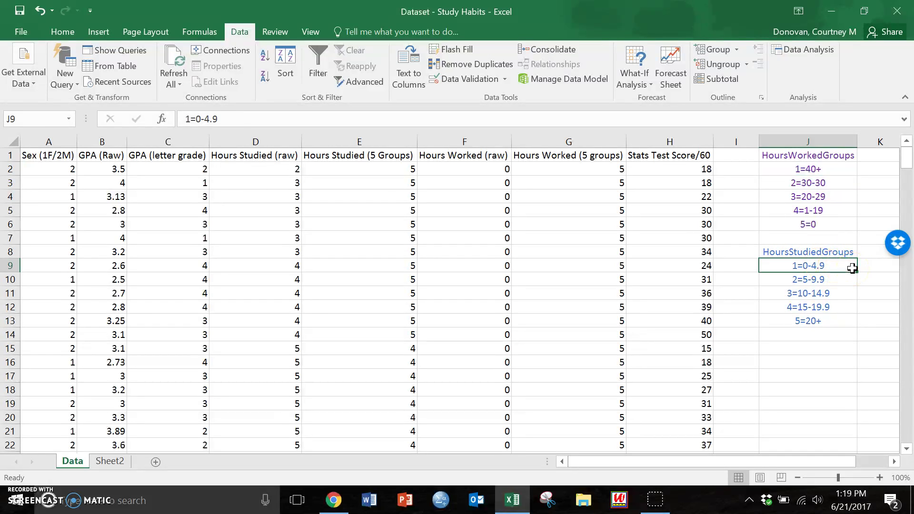
pyautogui.click(846, 309)
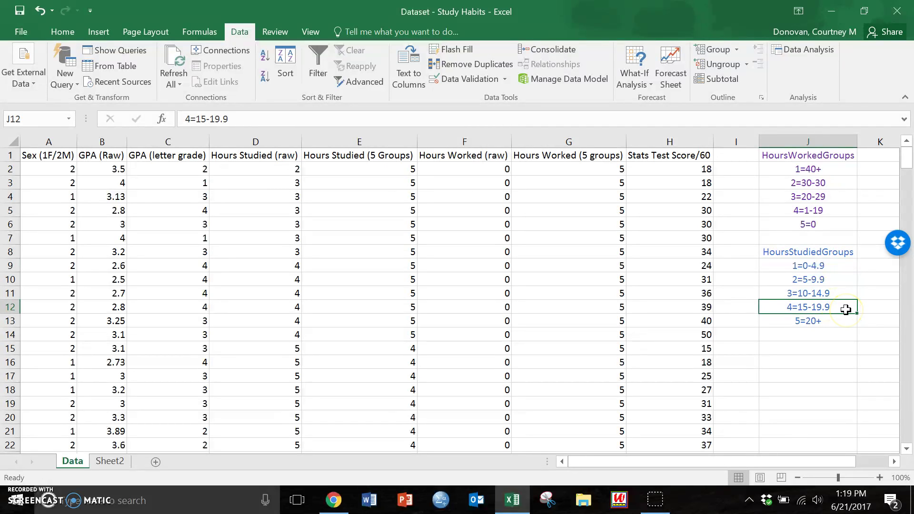
pyautogui.click(841, 266)
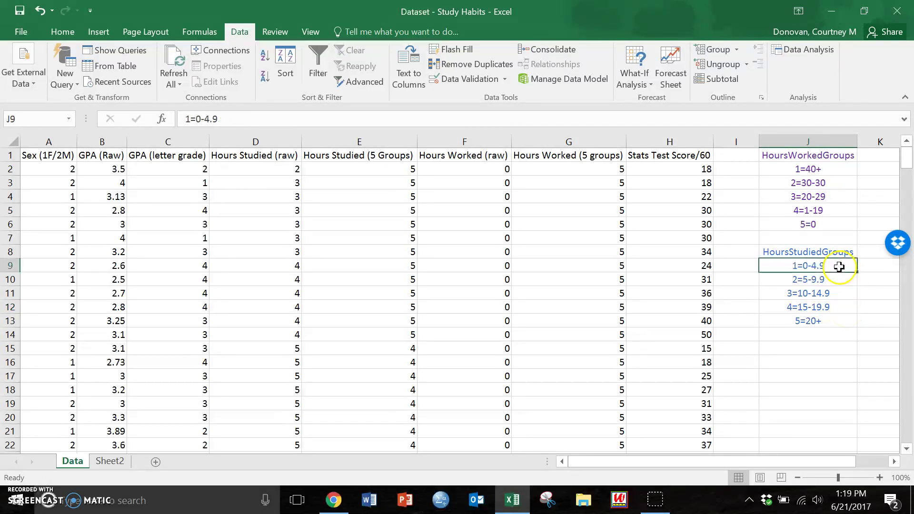
pyautogui.keyDown('shift'); pyautogui.click(845, 308); pyautogui.keyUp('shift')
pyautogui.click(842, 305)
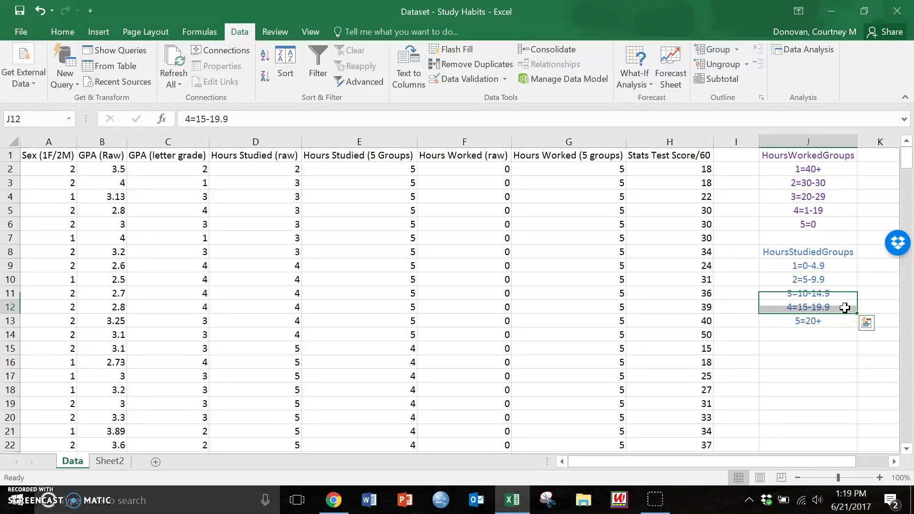
pyautogui.keyDown('ctrl'); pyautogui.click(831, 267); pyautogui.keyUp('ctrl')
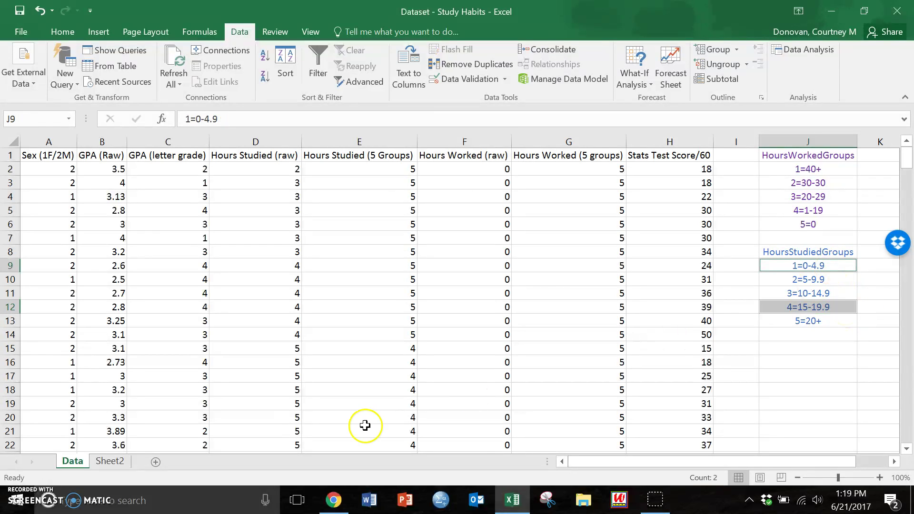
pyautogui.click(328, 503)
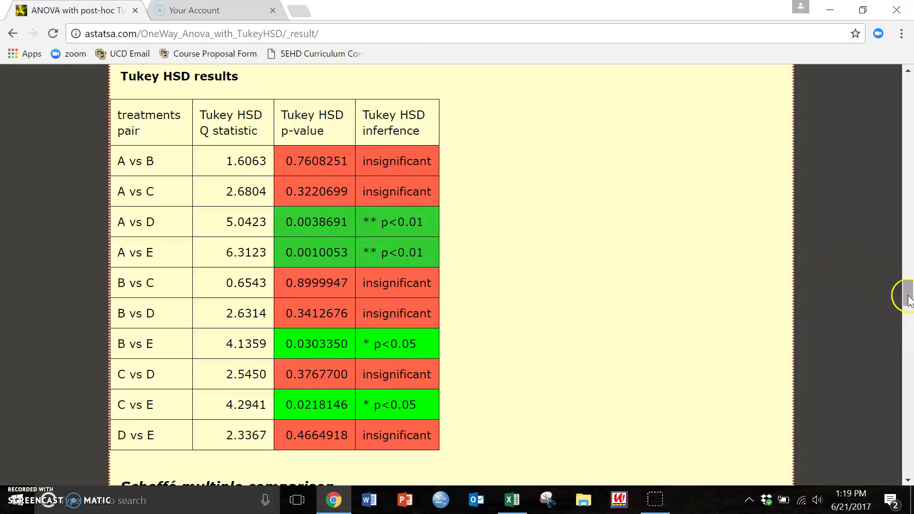
pyautogui.moveTo(910, 300); pyautogui.dragTo(898, 194)
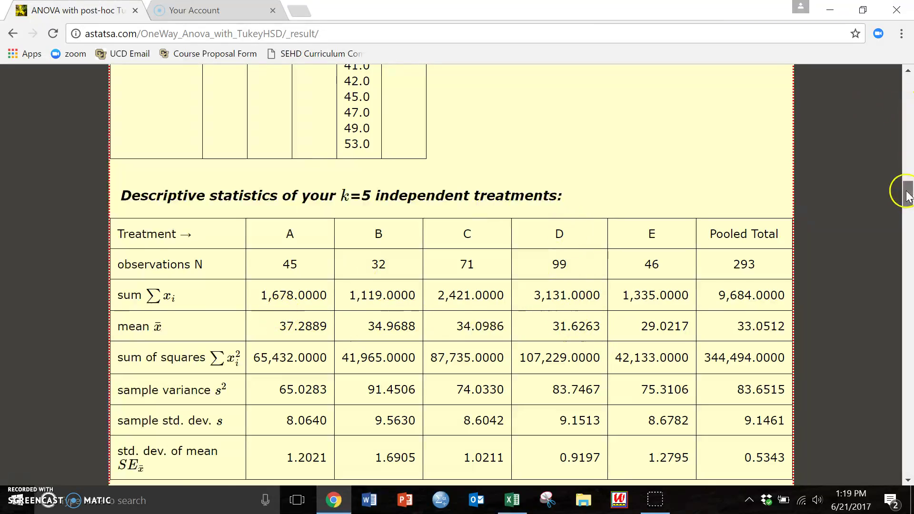
pyautogui.moveTo(908, 191); pyautogui.dragTo(910, 297)
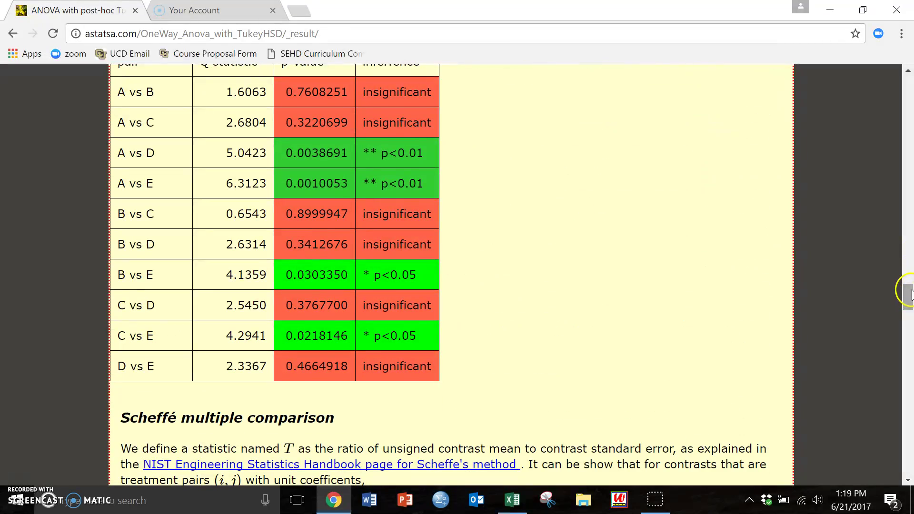